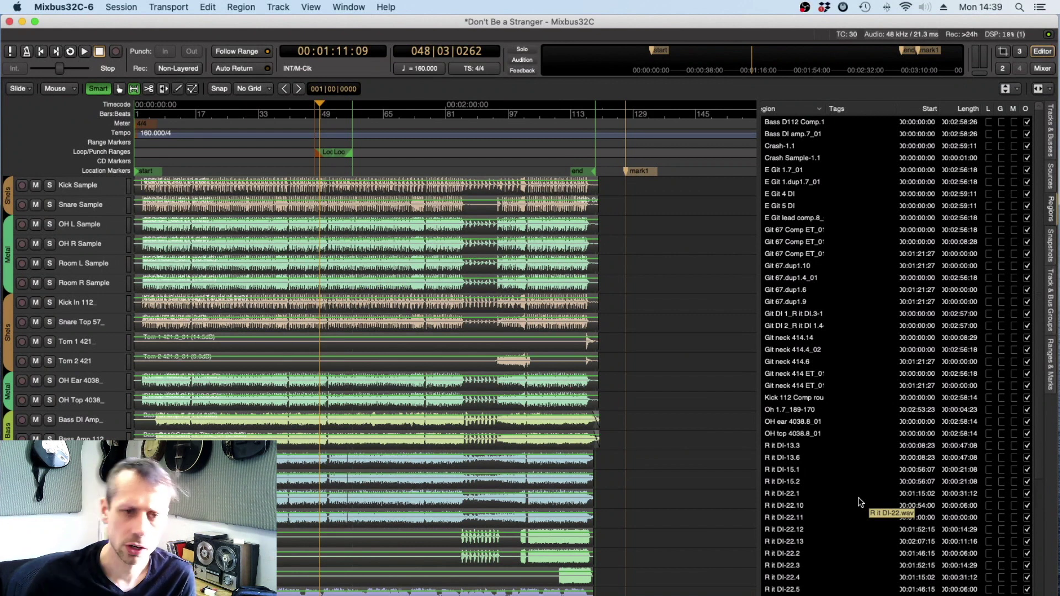
Show the Mixer window with the Shells, Metal, Bass, Gits, Vox, Verb 1 and Verb 2 buses.
key("alt+m")
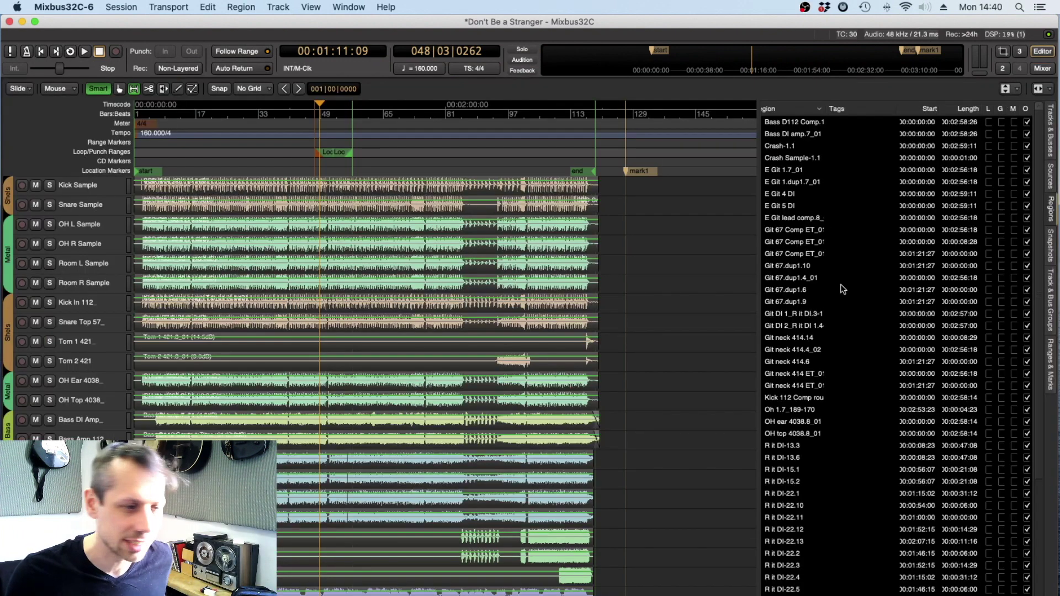
left_click(1041, 52)
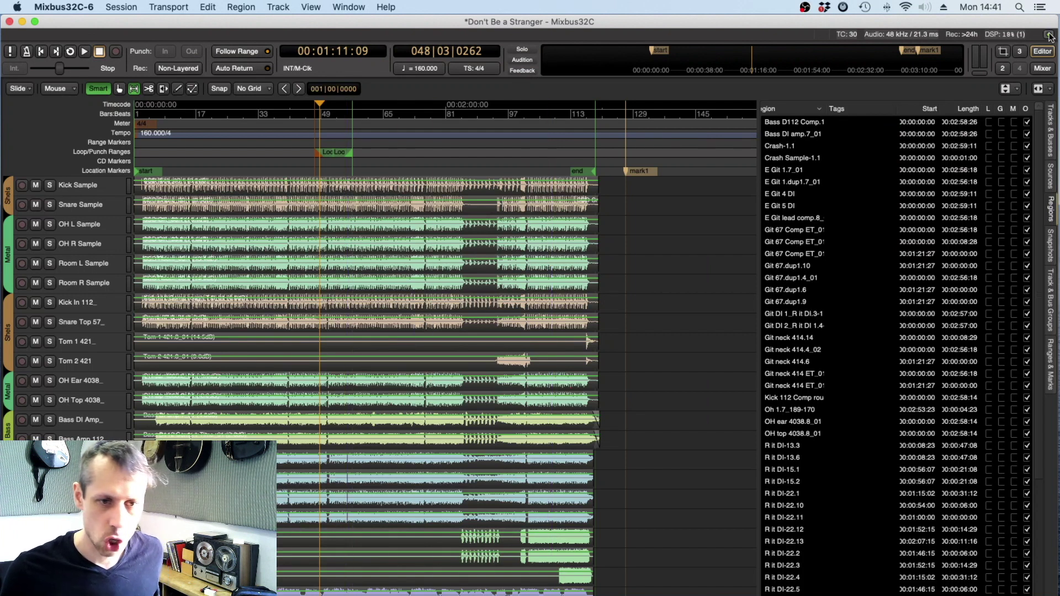
left_click(1042, 68)
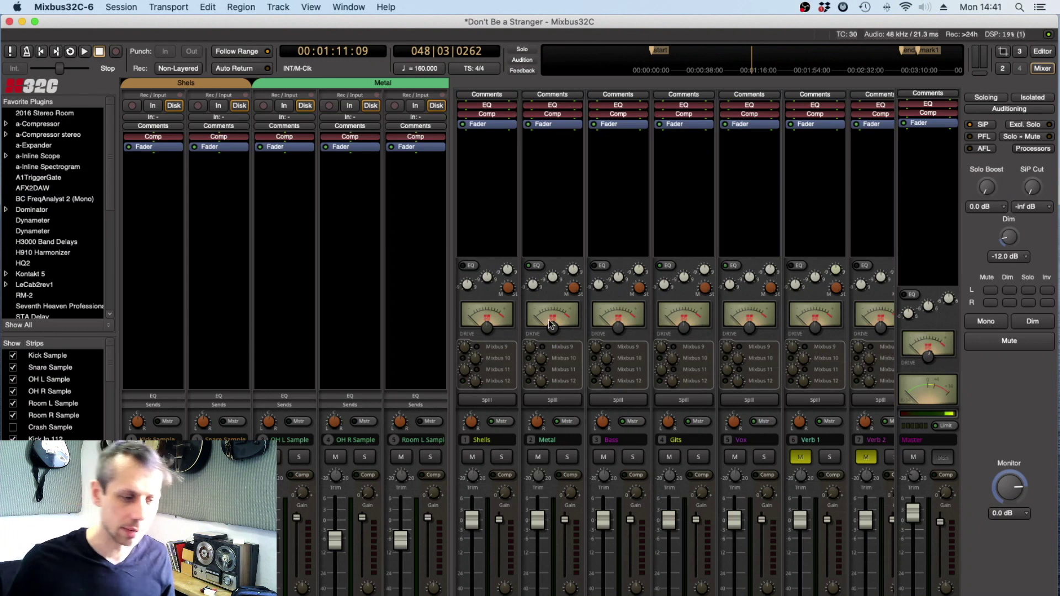
left_click(507, 458)
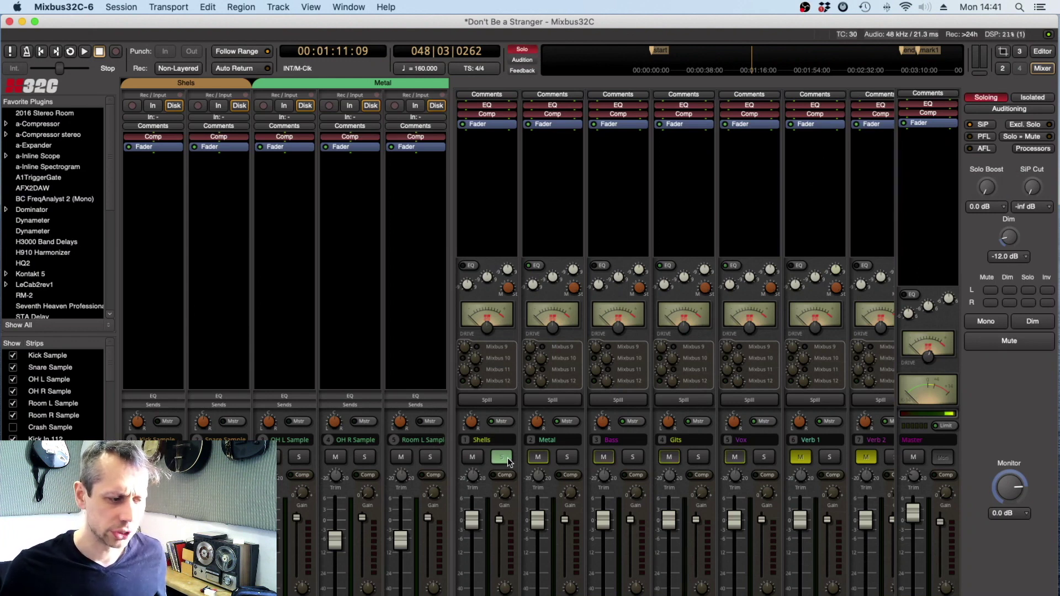
key("space")
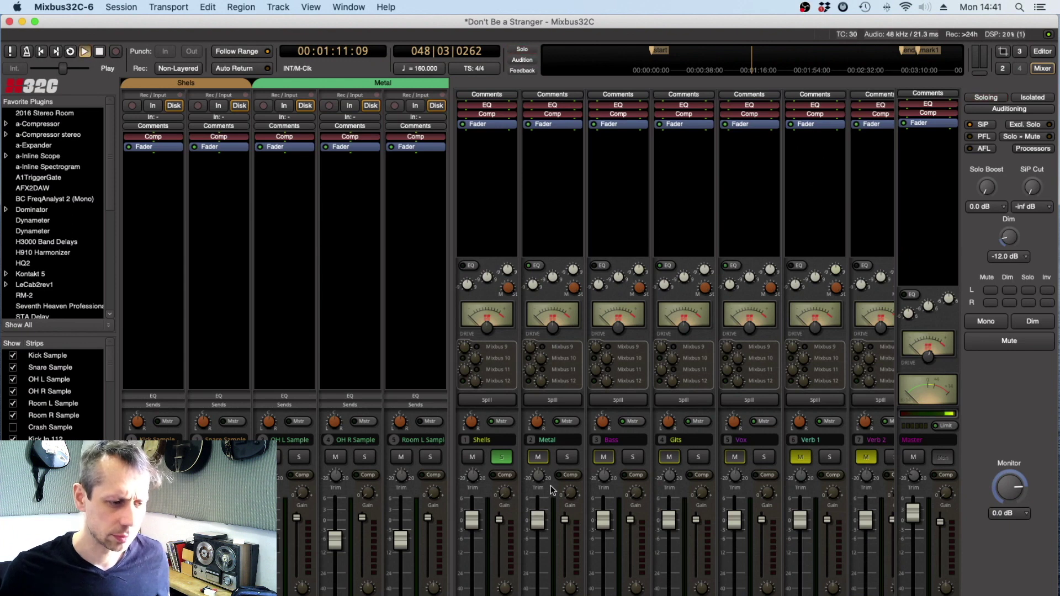
key("space")
left_click(564, 458)
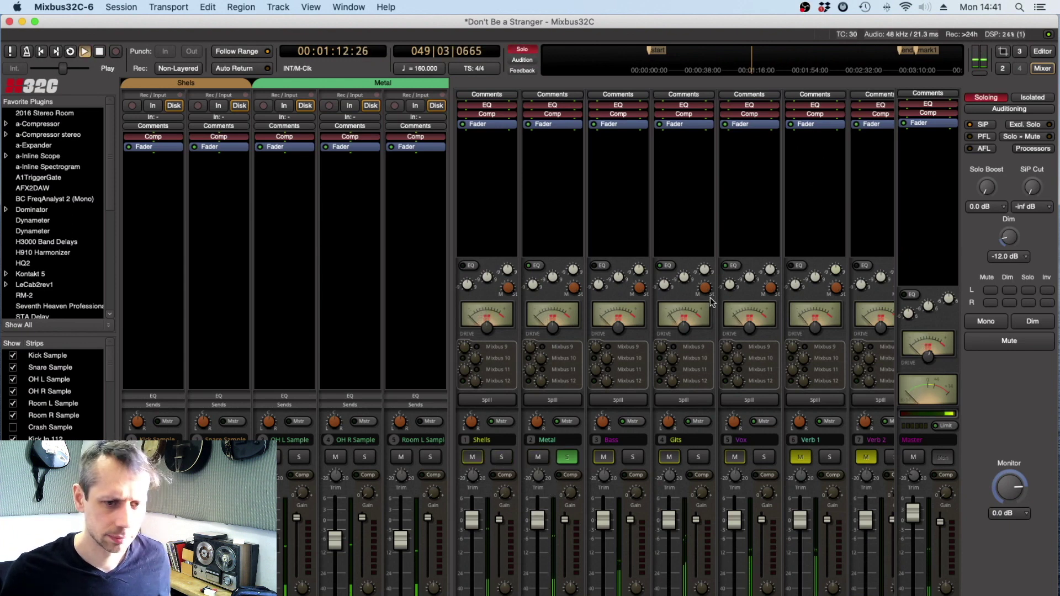
key("space")
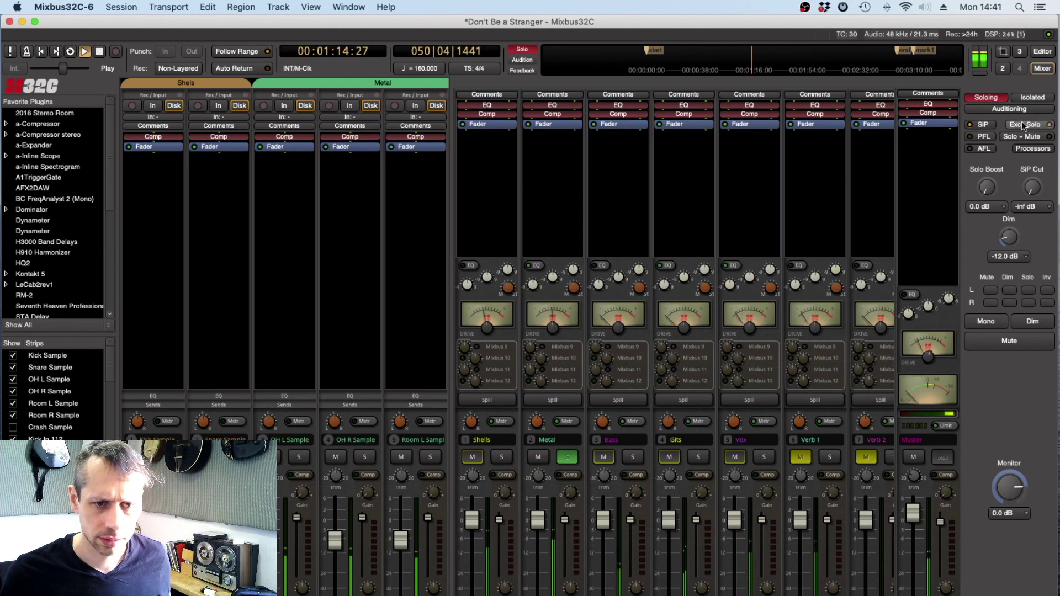
left_click(573, 460)
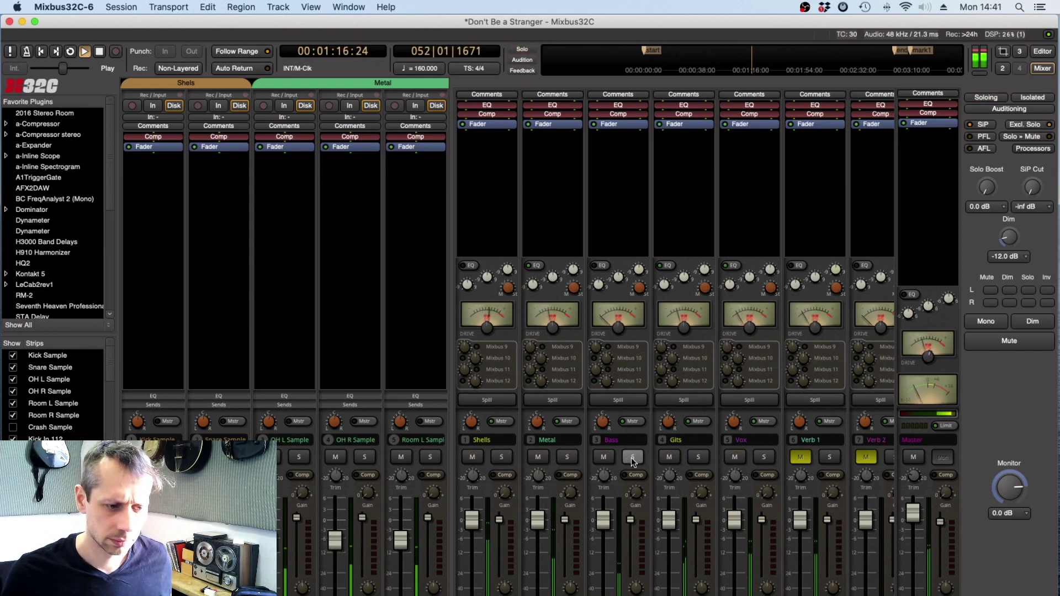
left_click(632, 459)
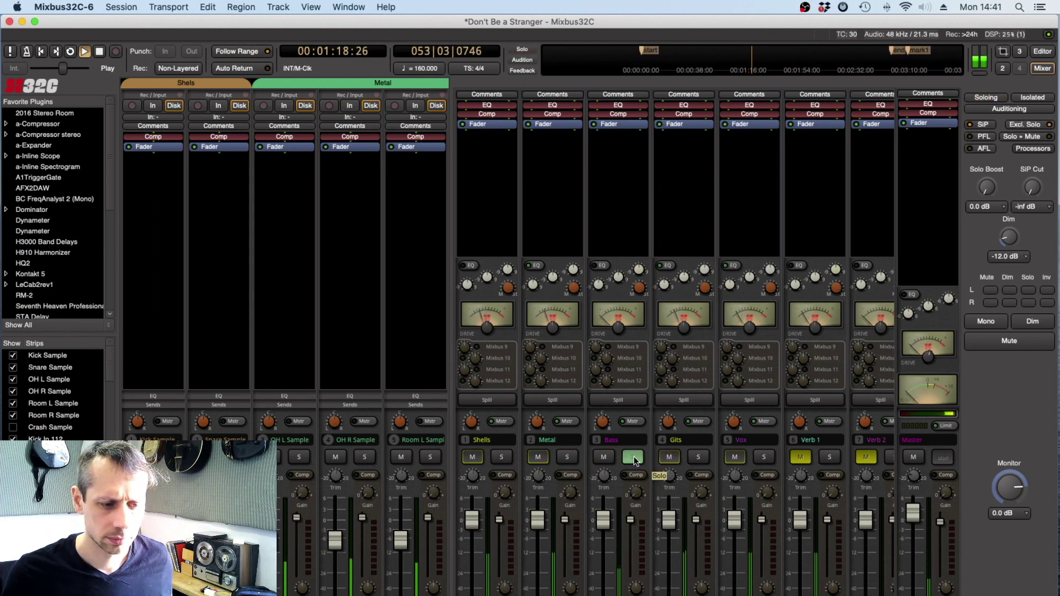
left_click(632, 459)
left_click(699, 458)
left_click(698, 458)
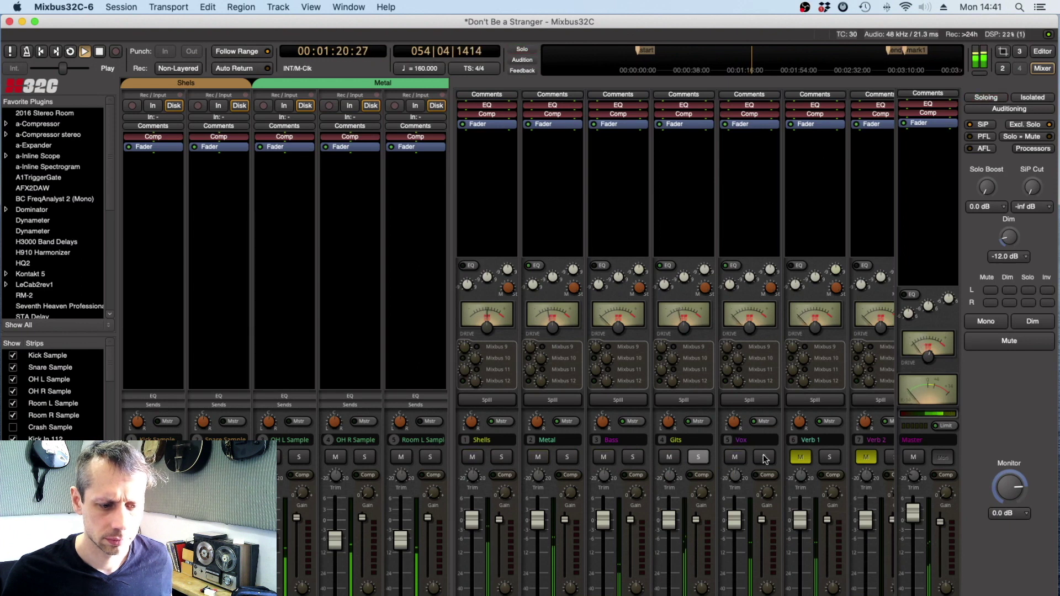
left_click(764, 457)
left_click(765, 458)
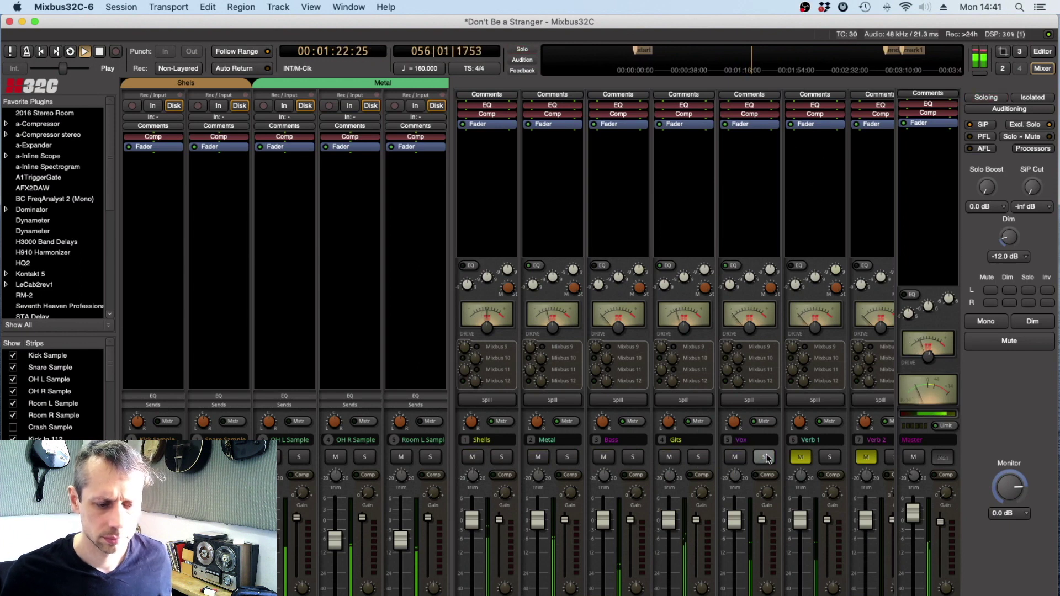
key("space")
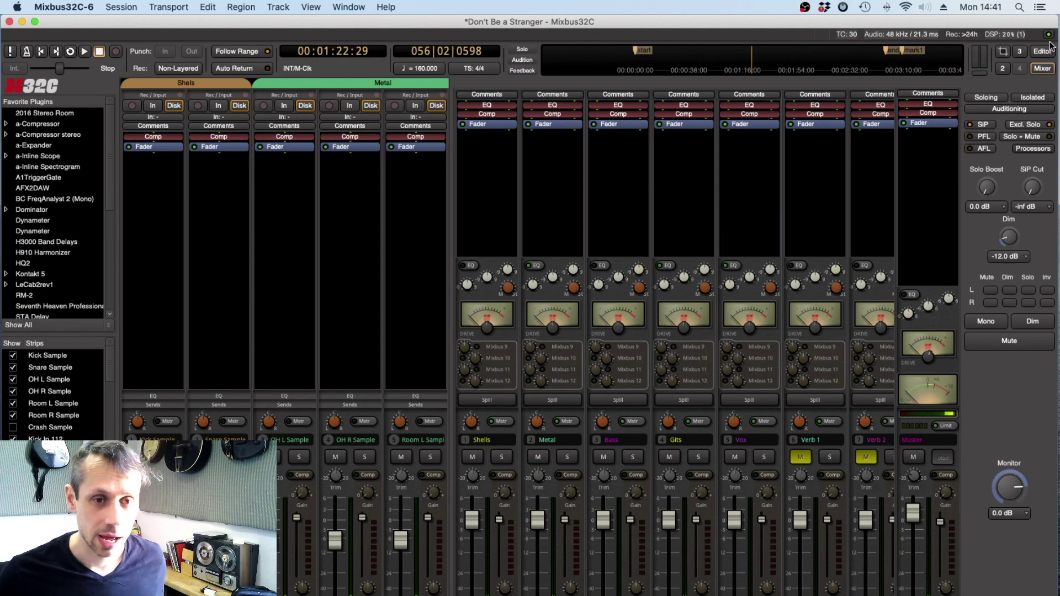
Return to the editor and open the Stem Export dialog.
key("alt+m")
left_click(382, 7)
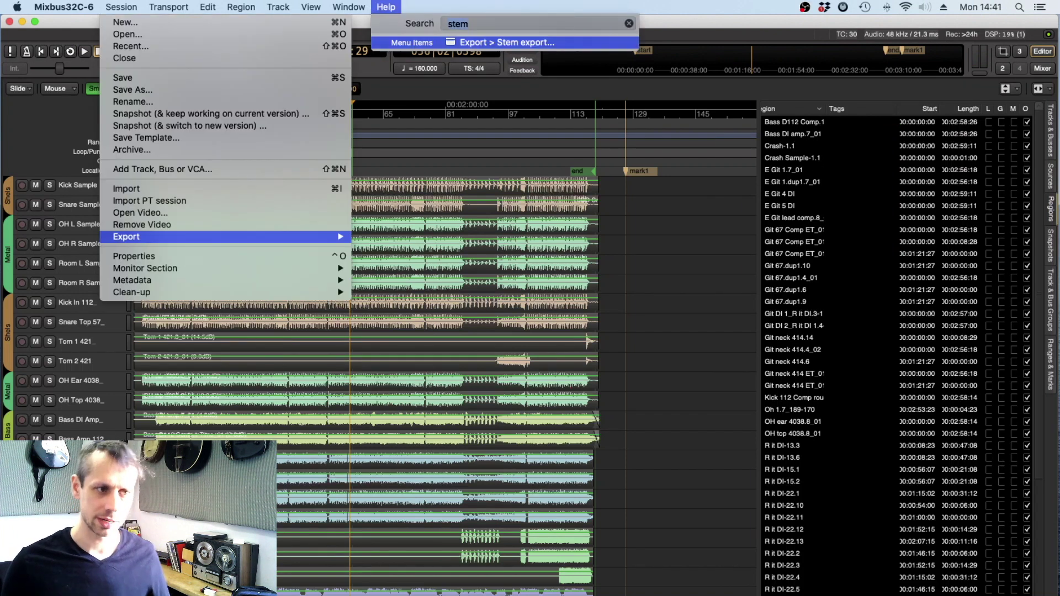
left_click(509, 42)
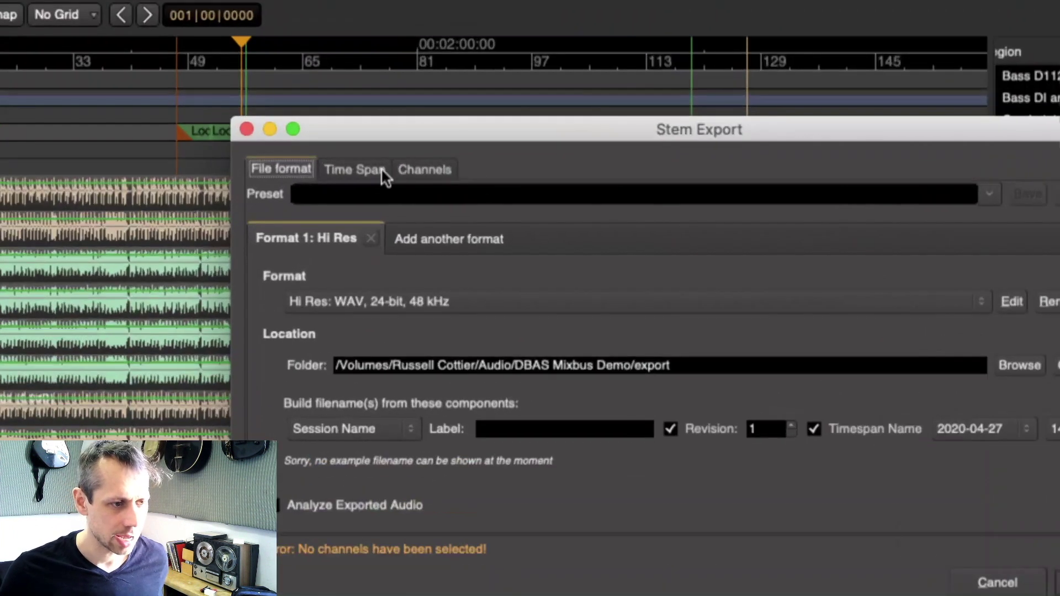
left_click(412, 173)
Tick Shells, Gits and Vox in the Channels list for export.
left_click(449, 173)
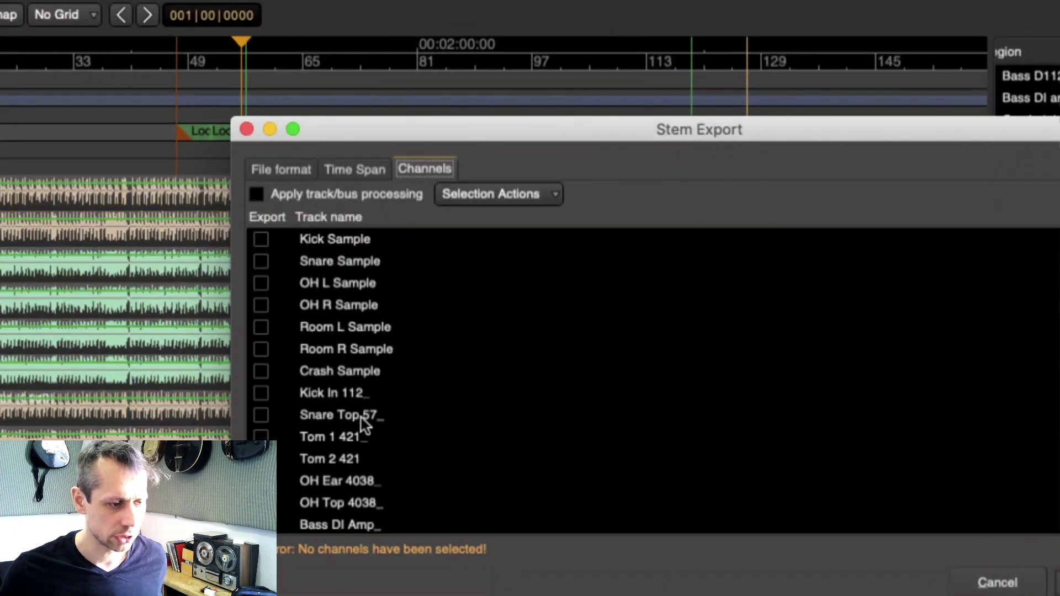
scroll(365, 425, "down", 10)
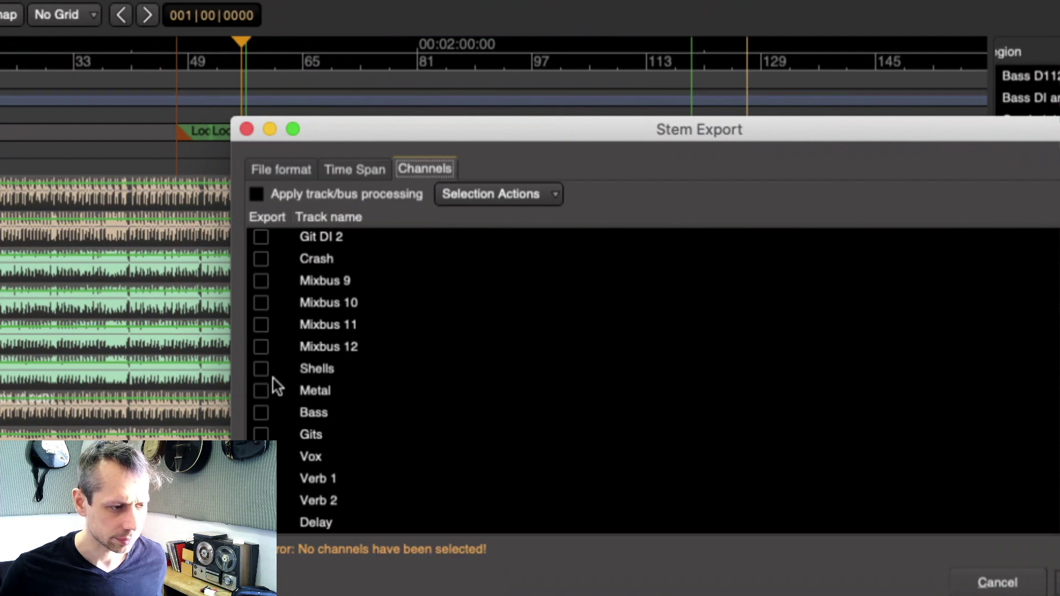
left_click(261, 370)
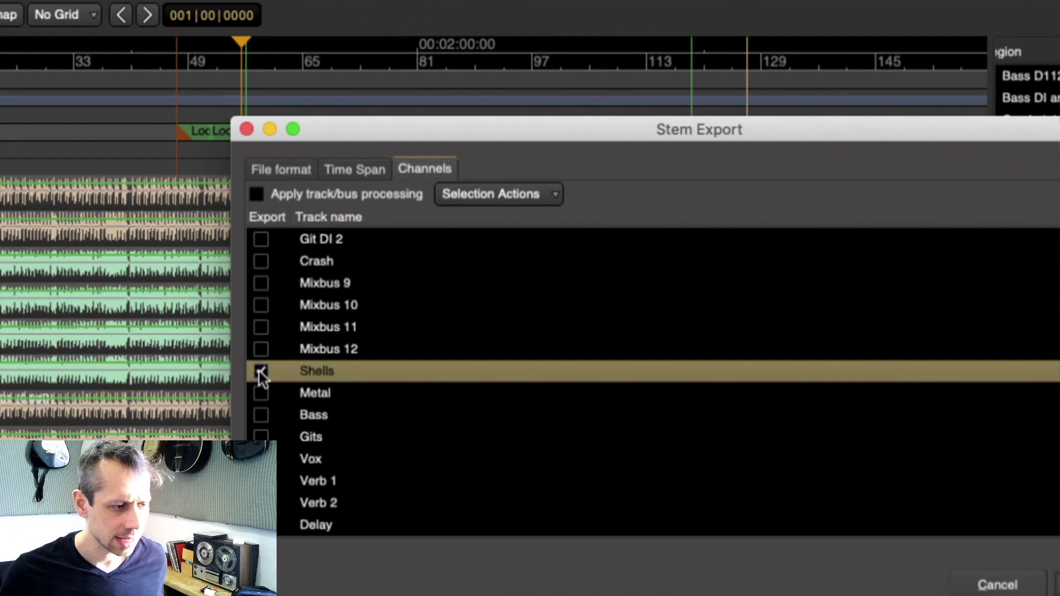
left_click(260, 436)
left_click(260, 459)
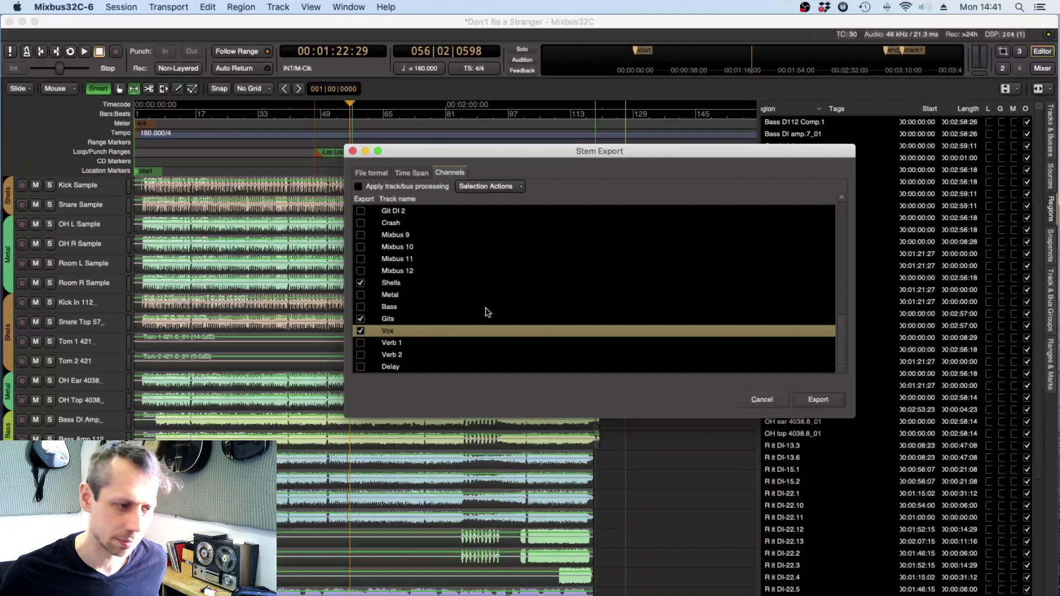
Export the Loop range as Hi Res WAV stems with Analyze Exported Audio enabled.
left_click(354, 174)
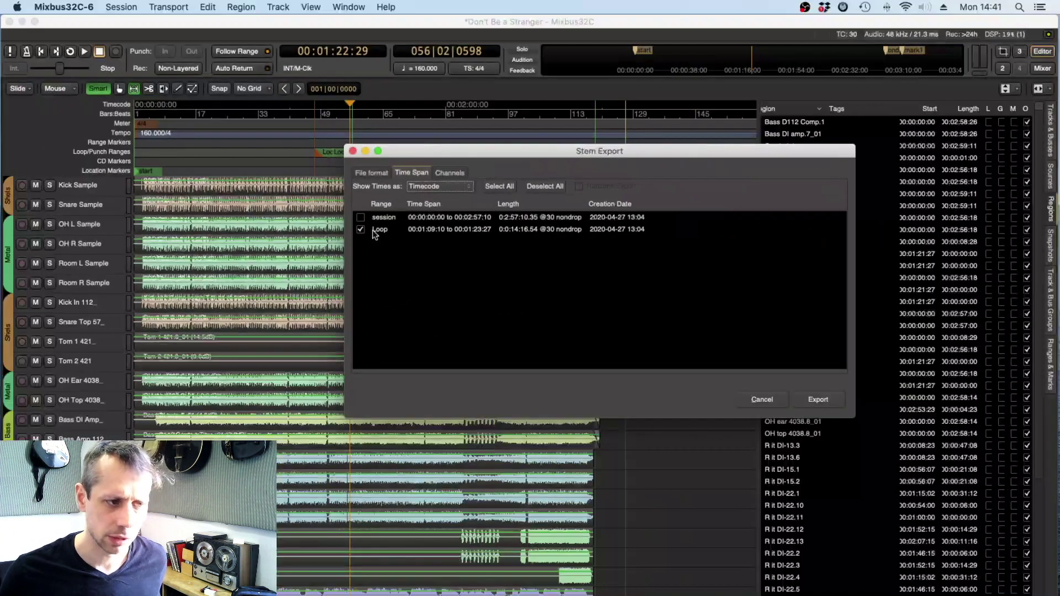
left_click(369, 173)
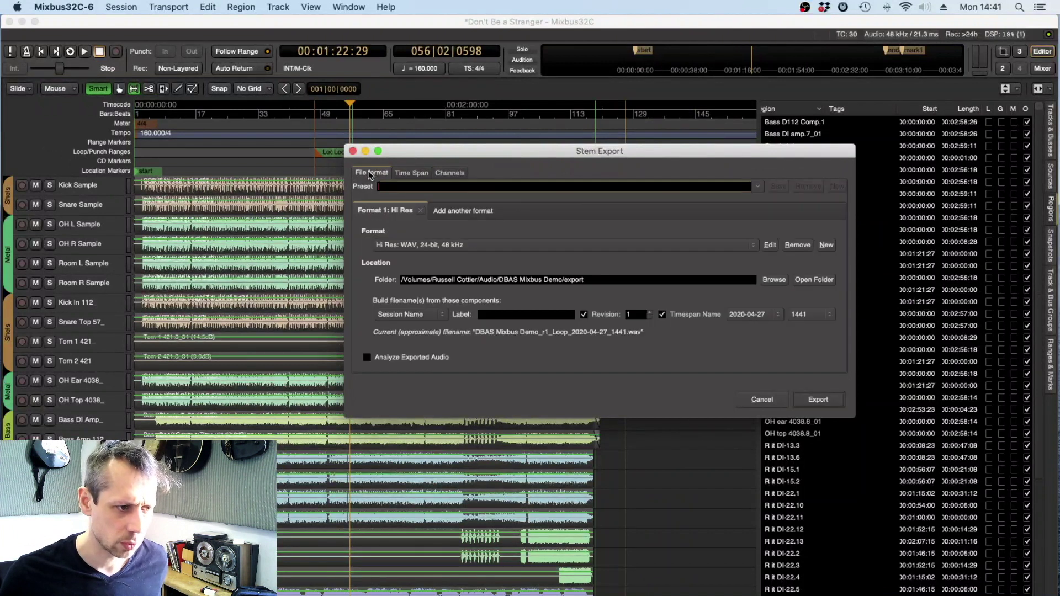
left_click(401, 356)
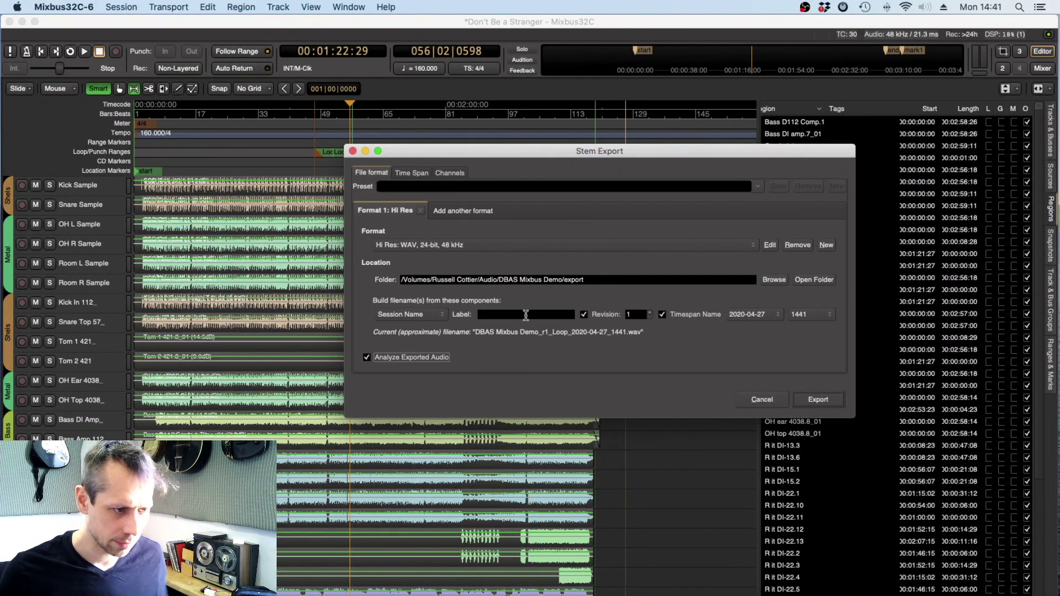
left_click(521, 315)
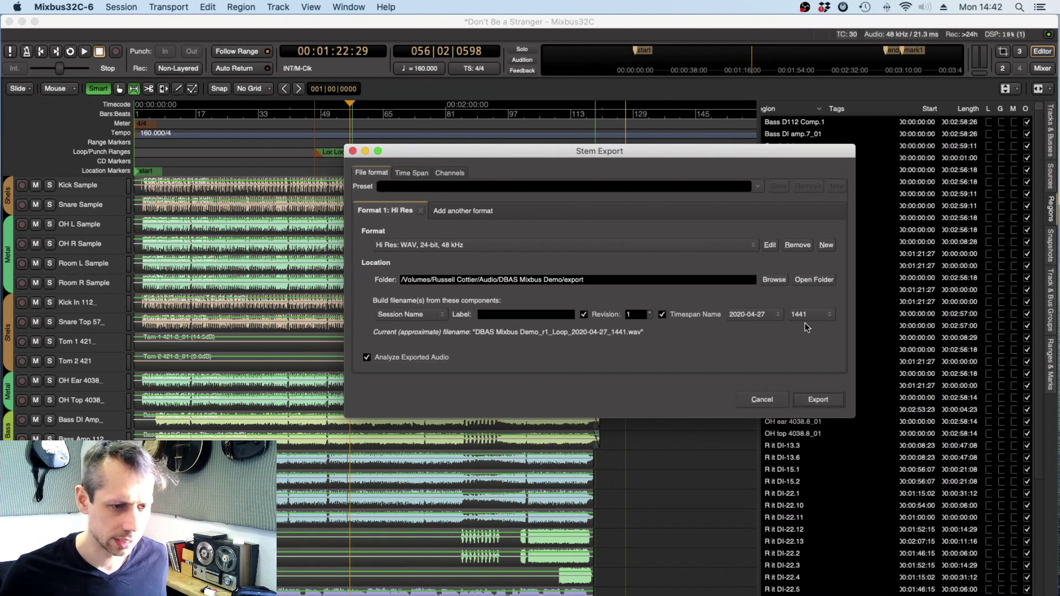
left_click(818, 404)
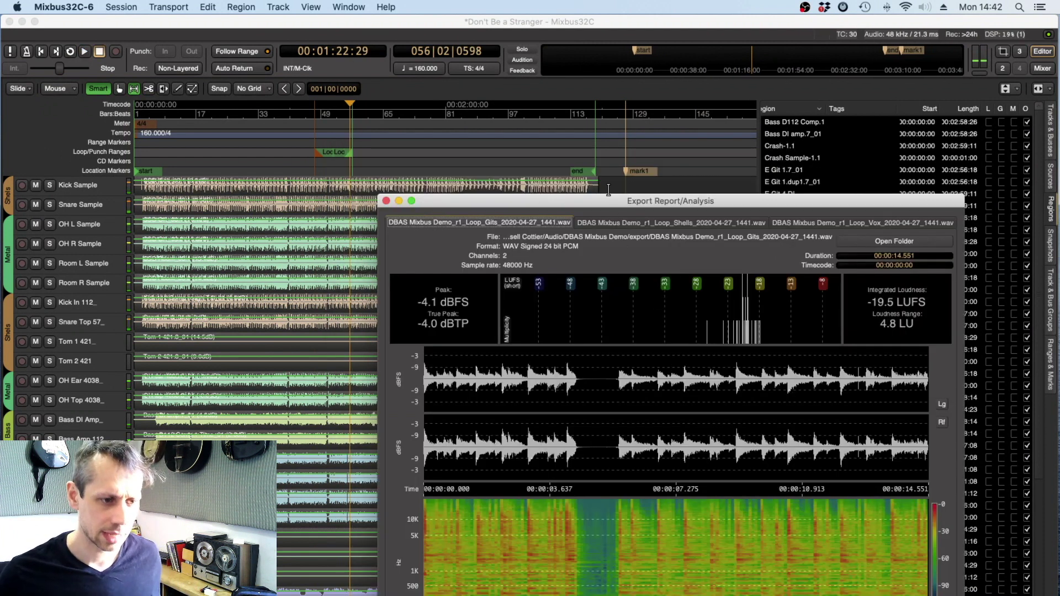
Audition the exported Gits and Shells stems in the export analysis report.
left_click_drag(608, 201, 326, 67)
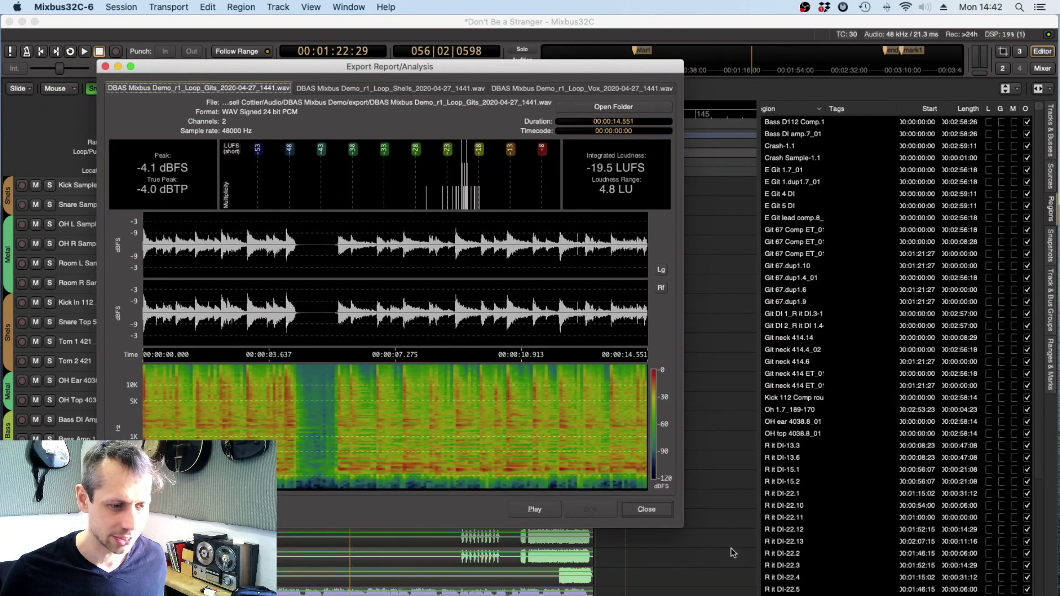
left_click(529, 510)
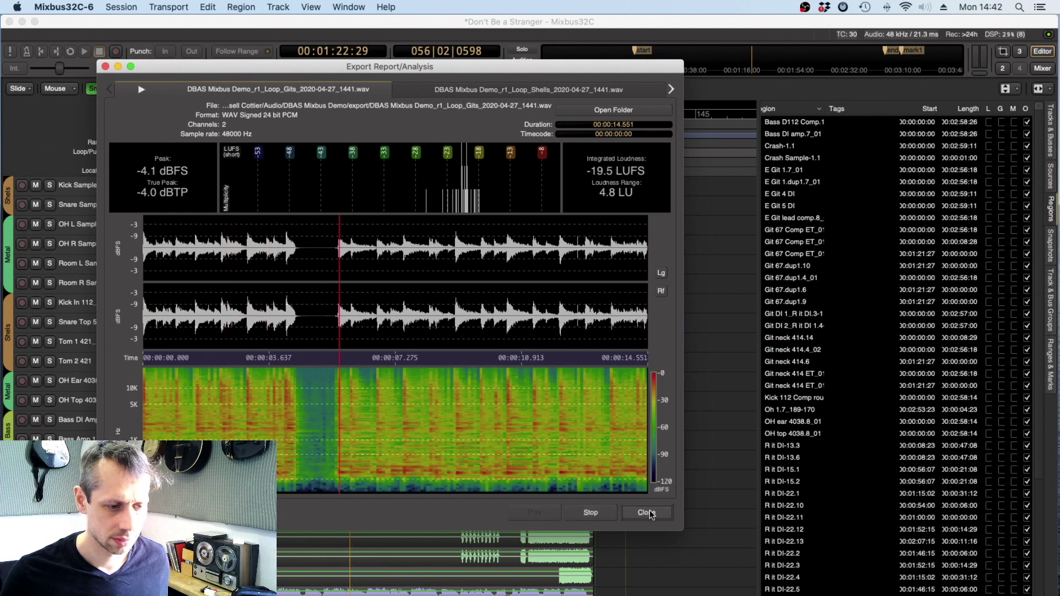
left_click(590, 513)
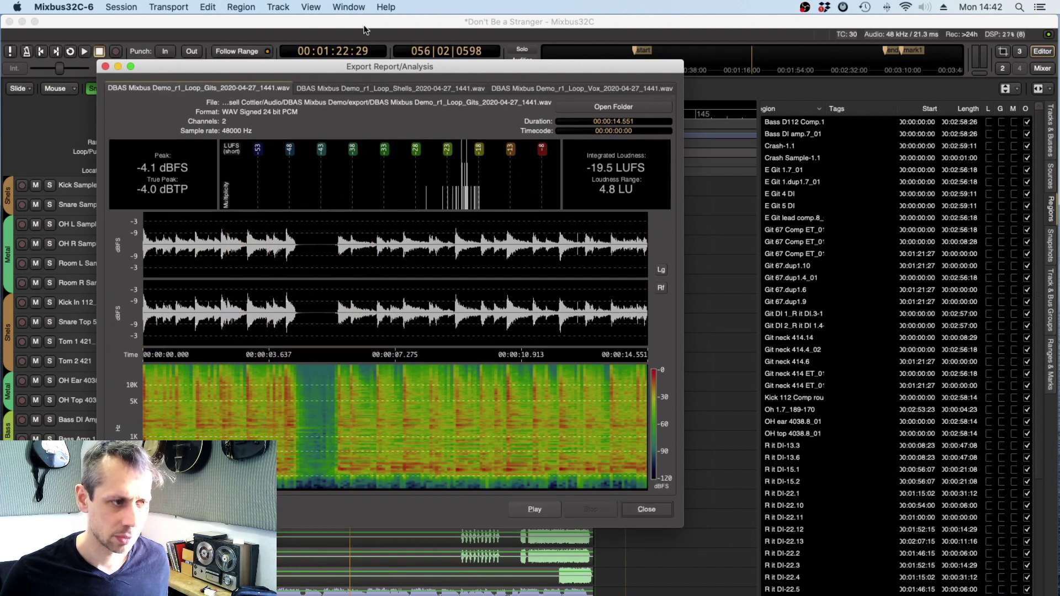
left_click(366, 89)
left_click(535, 509)
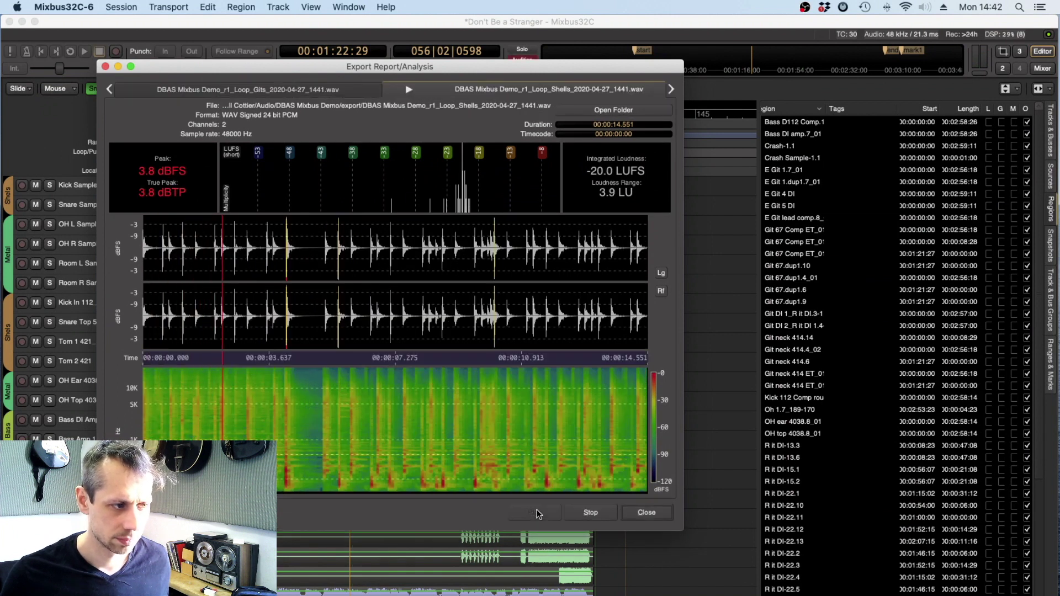
left_click(595, 514)
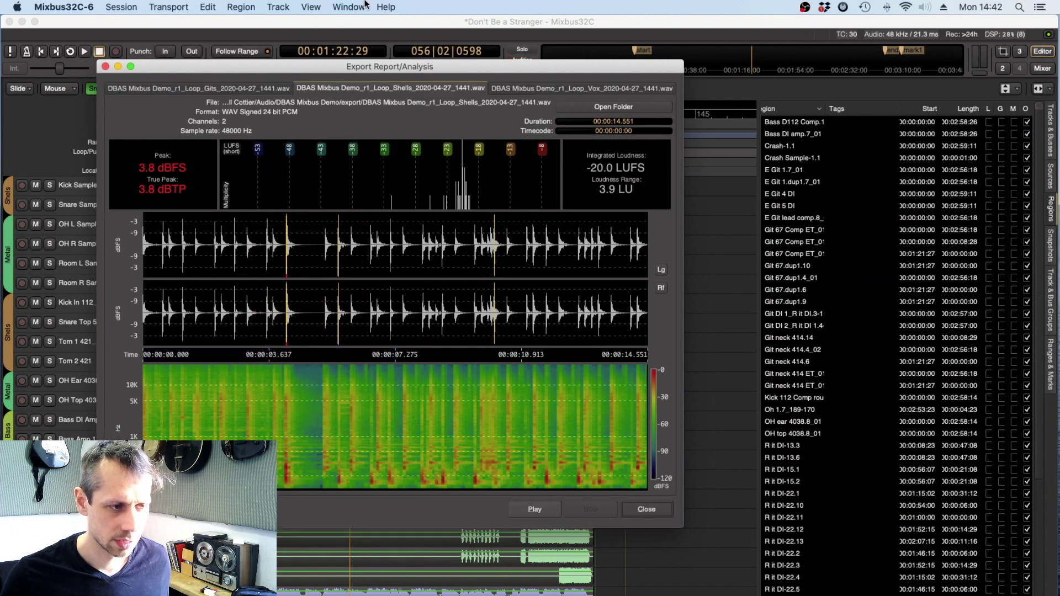
Audition the Vox stem's analysis, then close the export report.
left_click(530, 89)
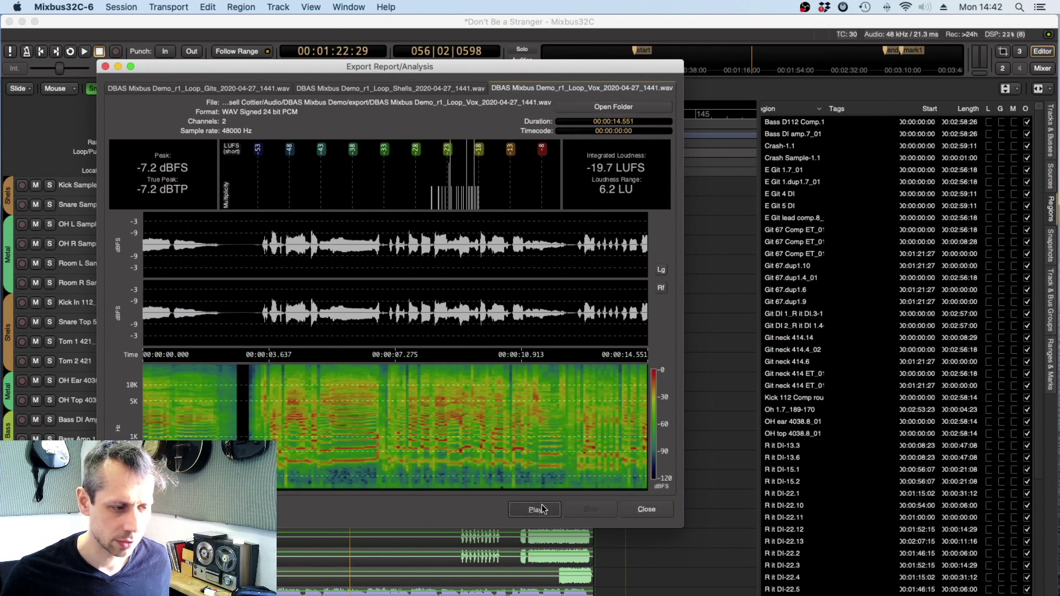
left_click(520, 513)
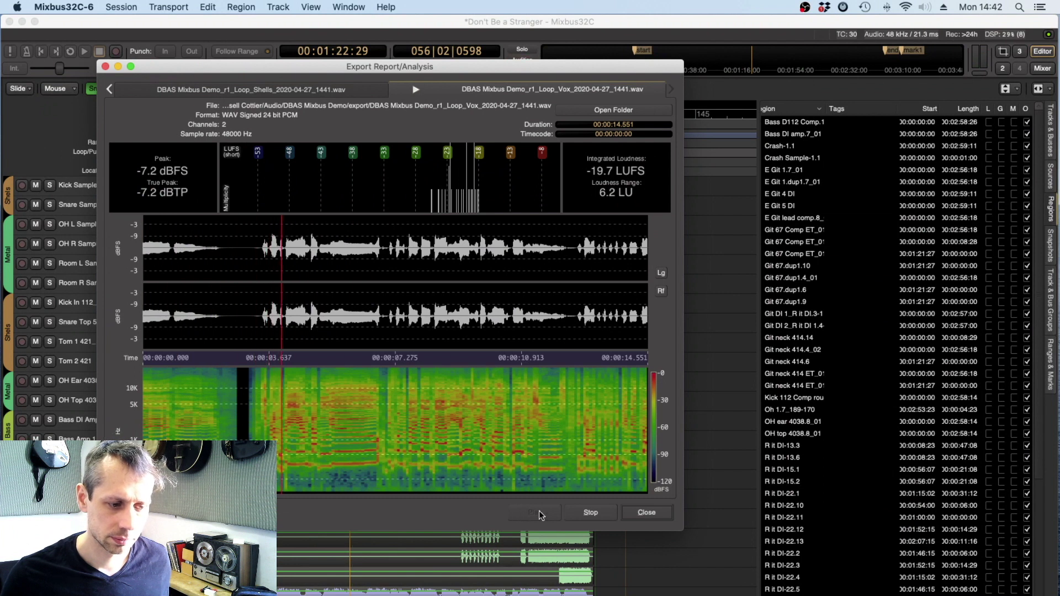
left_click(590, 513)
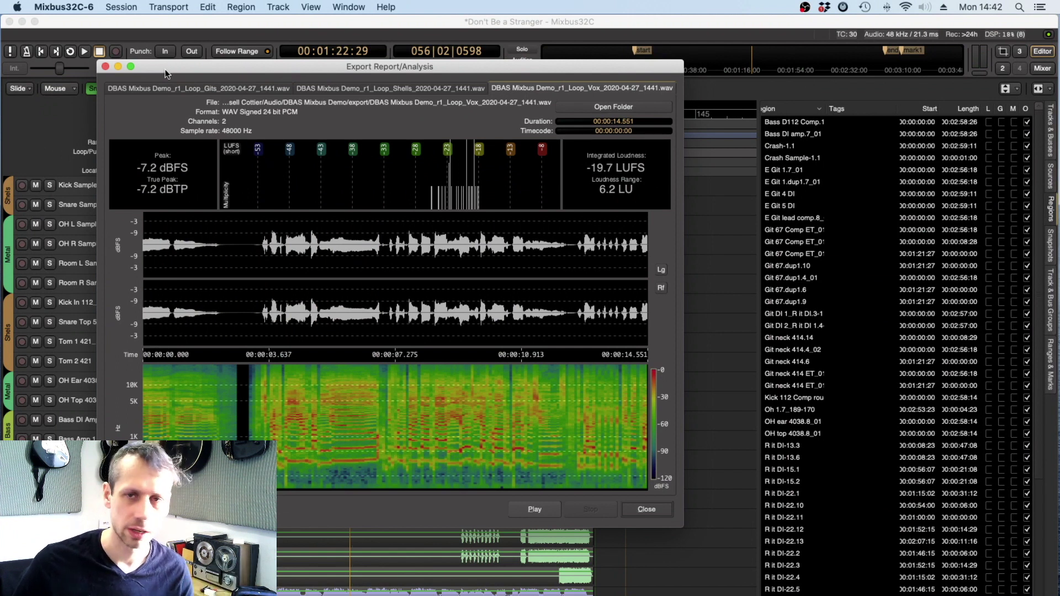
left_click(105, 67)
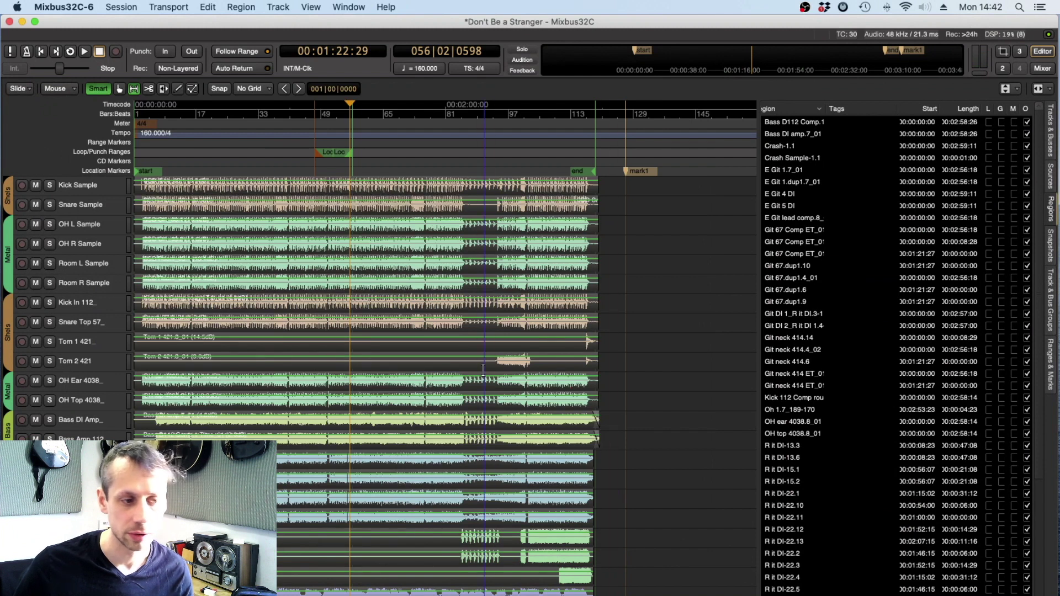